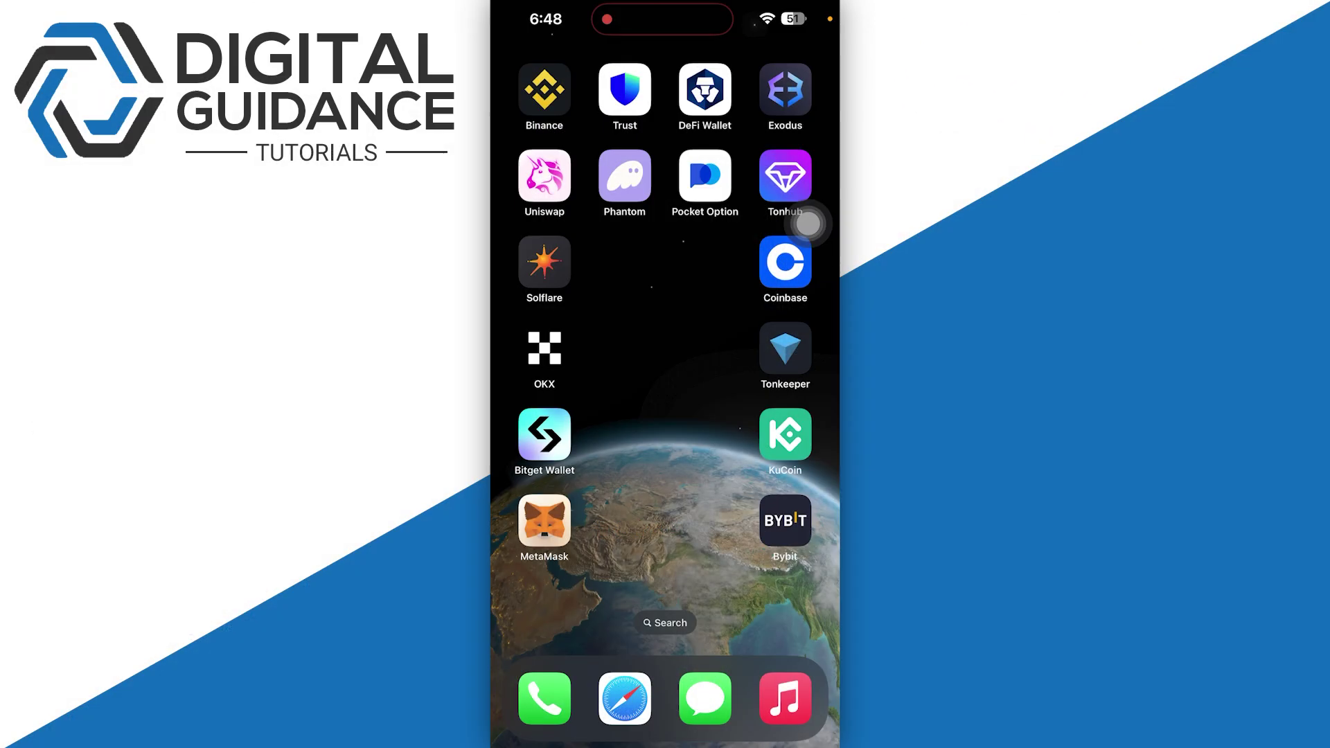
Copy the USDT receiving address on the Ethereum network from OKX Wallet.
{"action": "left_click", "coordinate": [545, 349]}
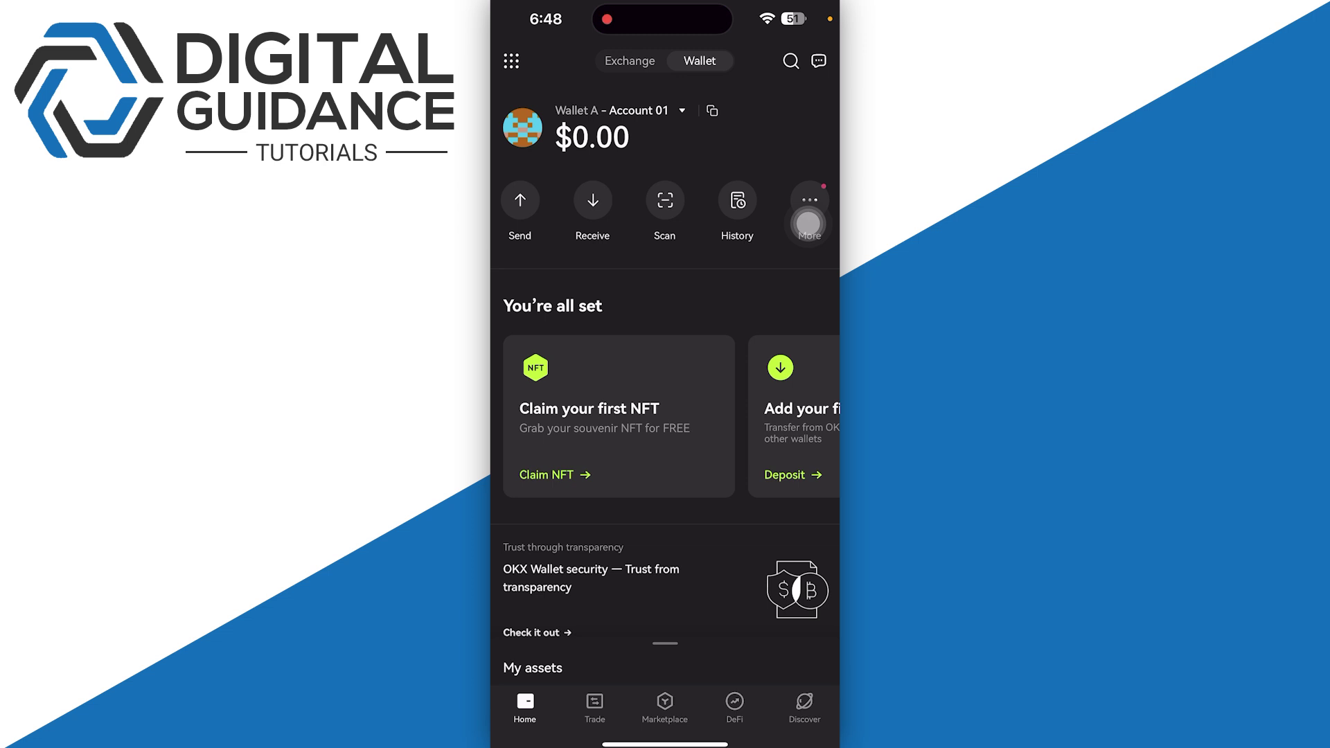
{"action": "left_click", "coordinate": [809, 223]}
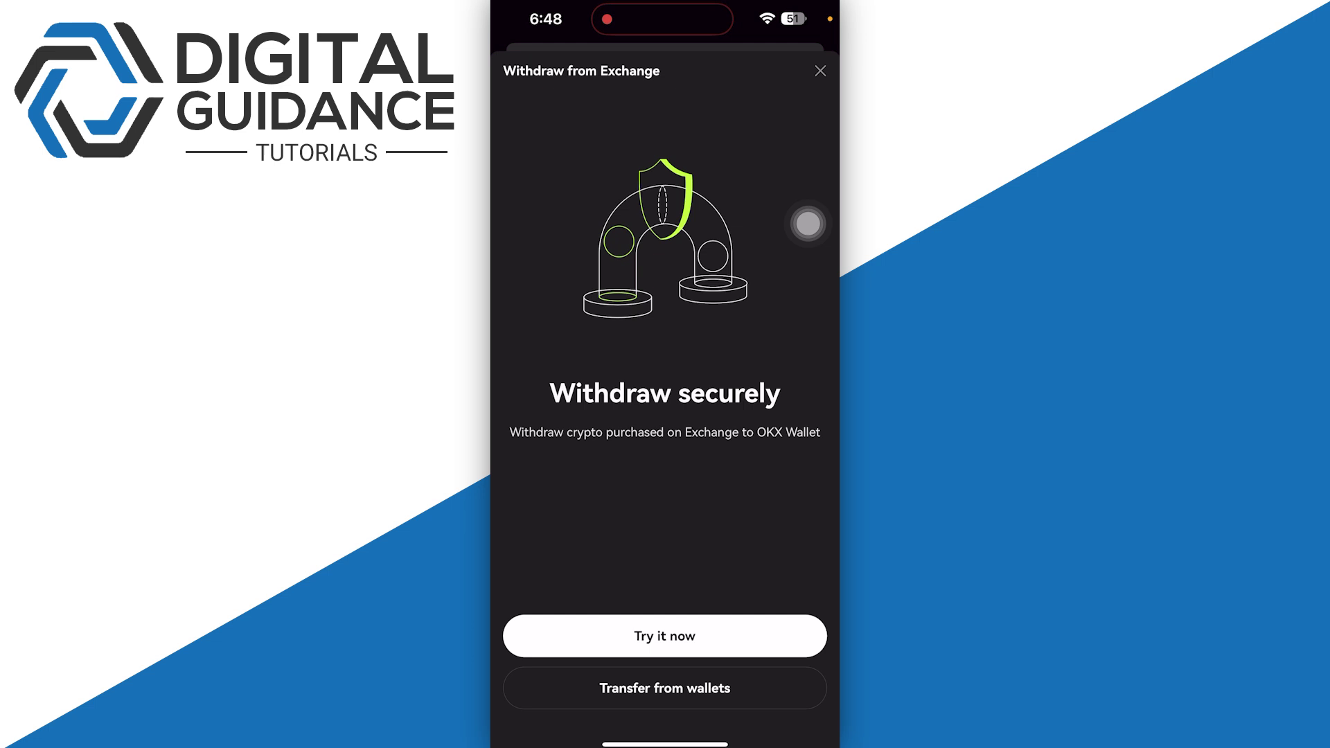
{"action": "left_click", "coordinate": [809, 222]}
{"action": "left_click", "coordinate": [810, 239]}
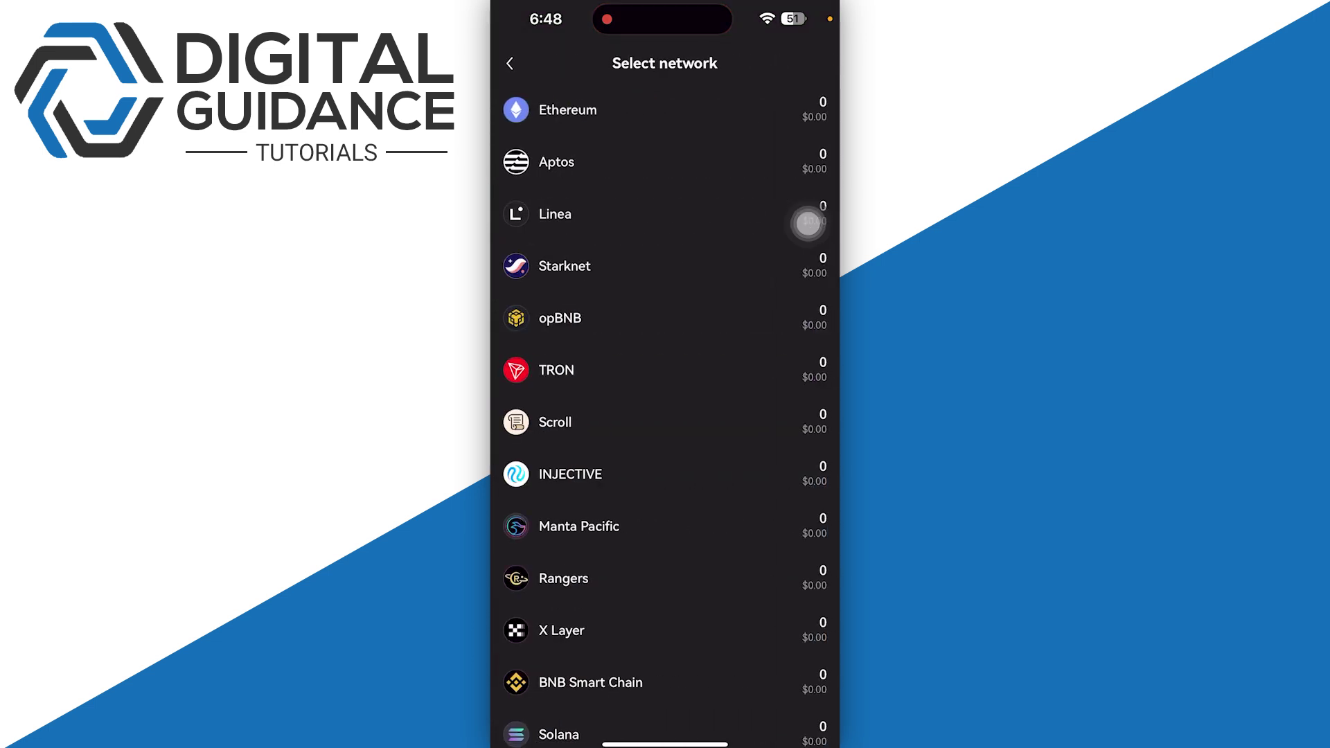
{"action": "left_click", "coordinate": [810, 223]}
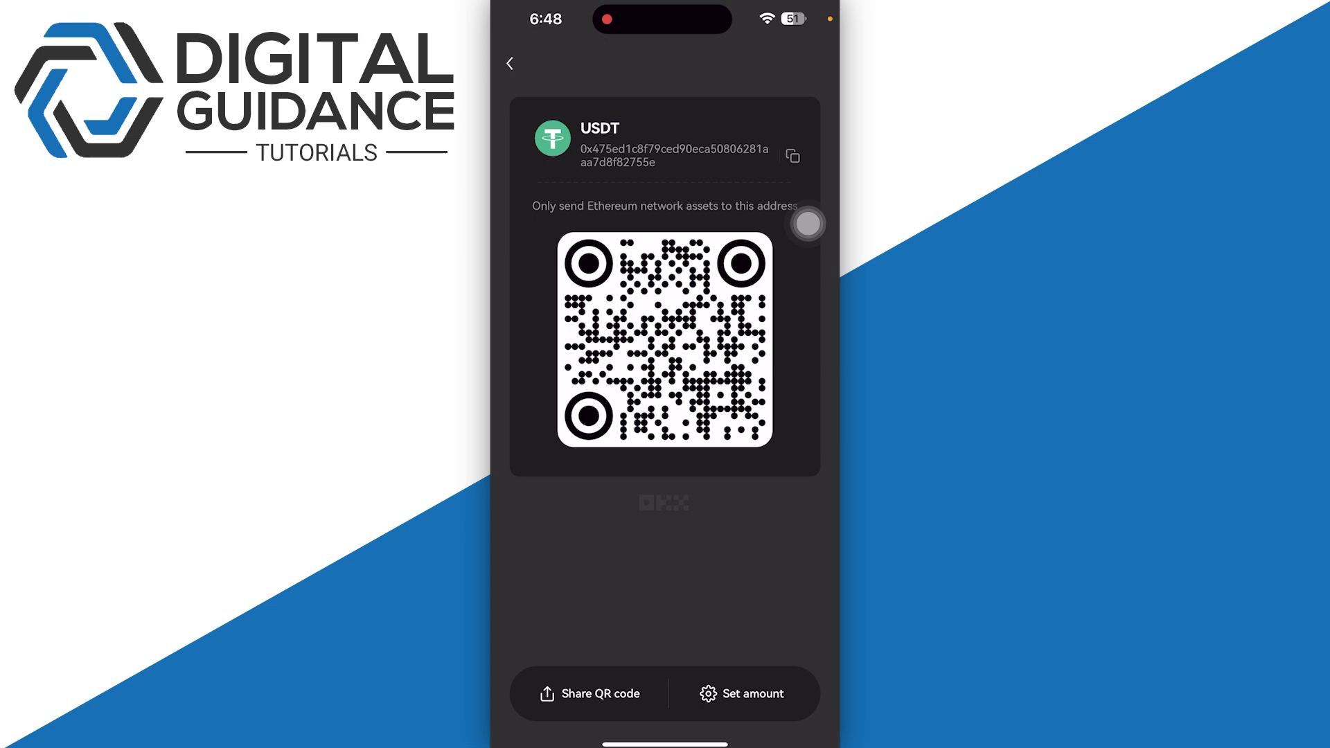
{"action": "left_click", "coordinate": [792, 156]}
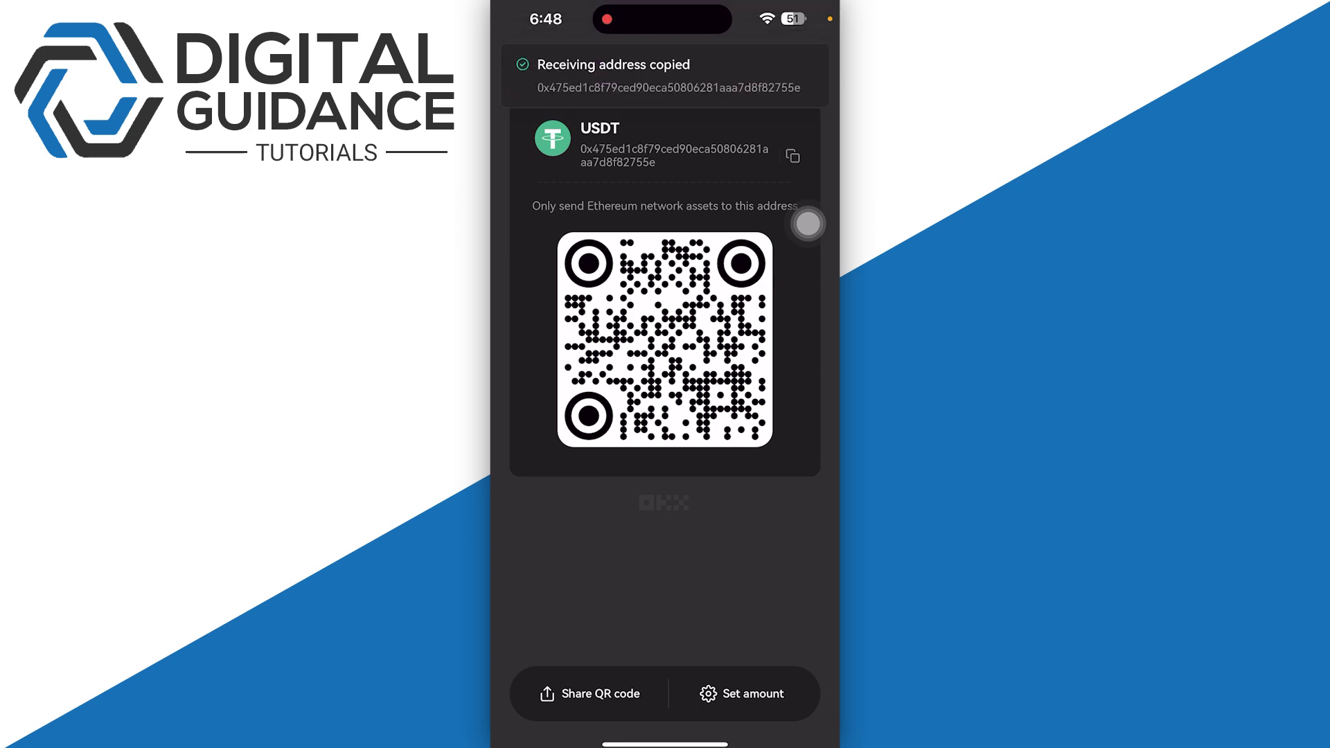
Leave OKX Wallet for the home screen and launch Bybit.
{"action": "left_click_drag", "start_coordinate": [665, 742], "coordinate": [666, 520]}
{"action": "left_click", "coordinate": [785, 521]}
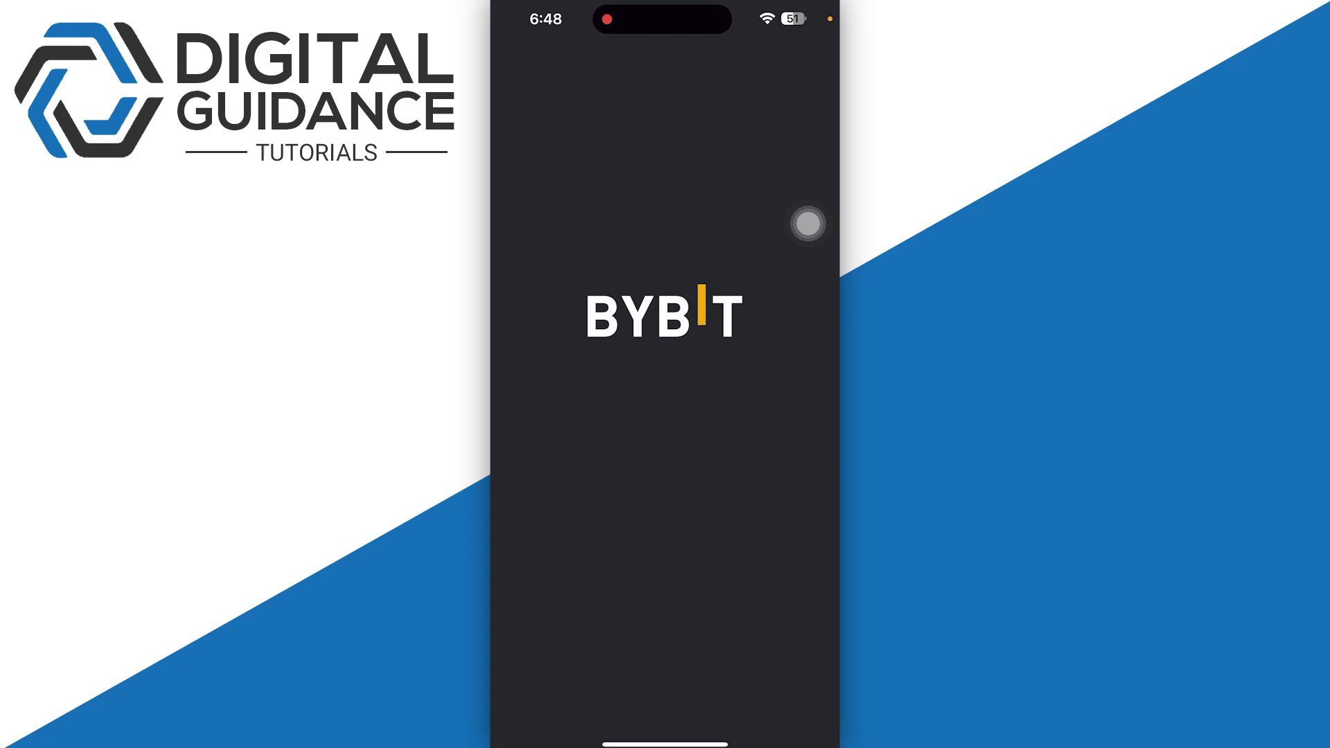
Start a withdrawal from Bybit Assets and choose USDT as the coin to withdraw.
{"action": "left_click", "coordinate": [804, 704]}
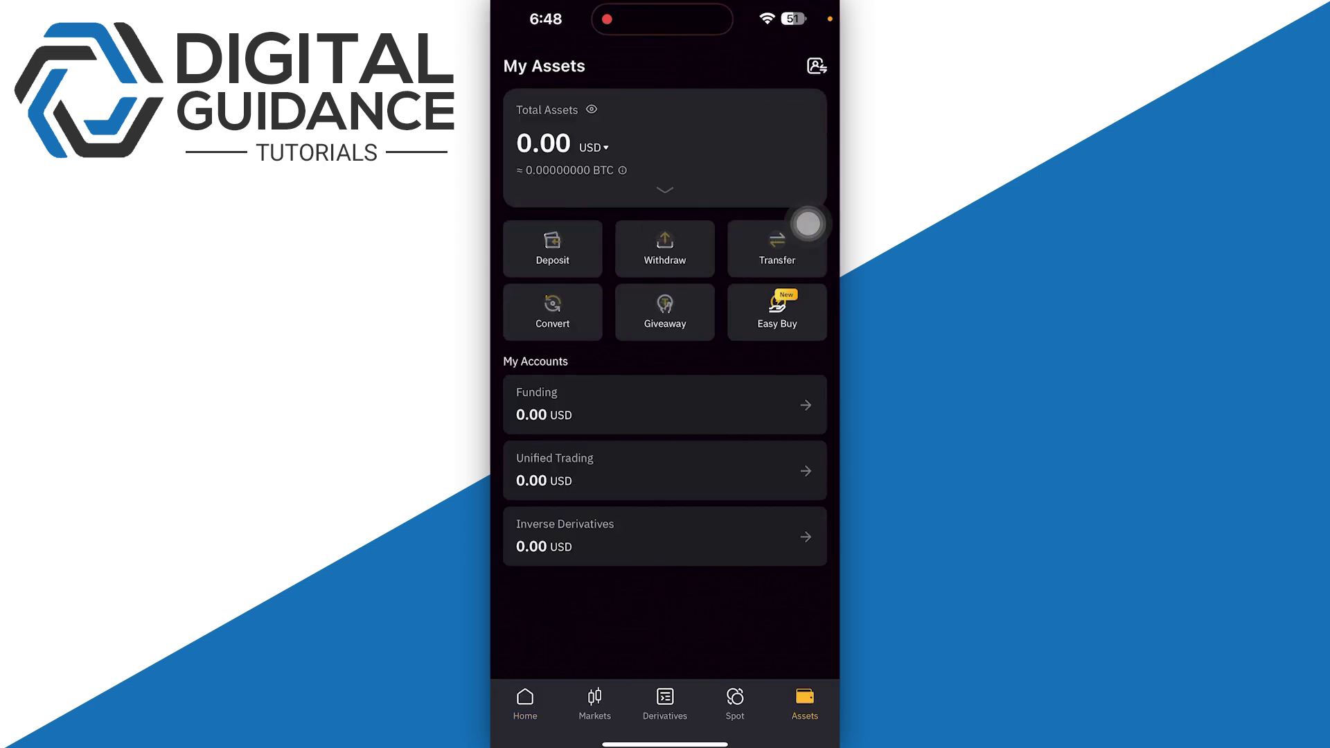
{"action": "left_click", "coordinate": [808, 223]}
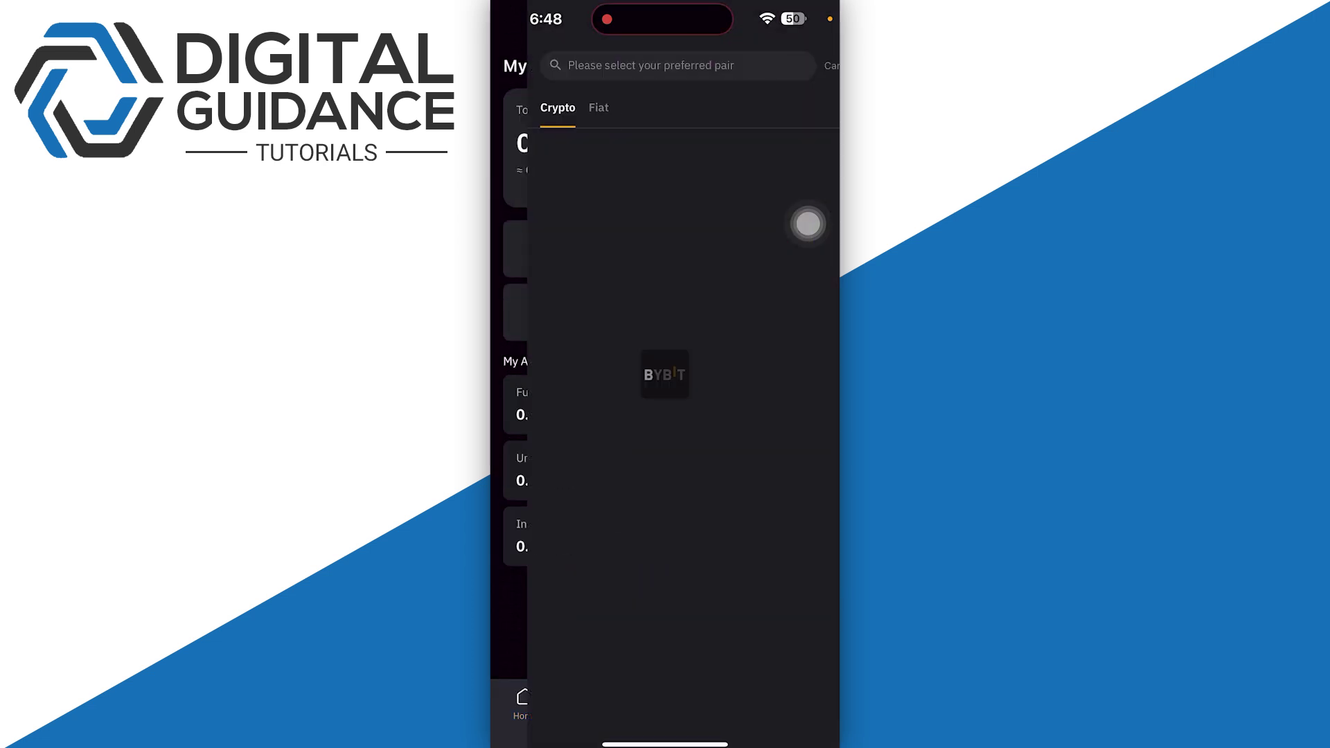
{"action": "left_click", "coordinate": [510, 145]}
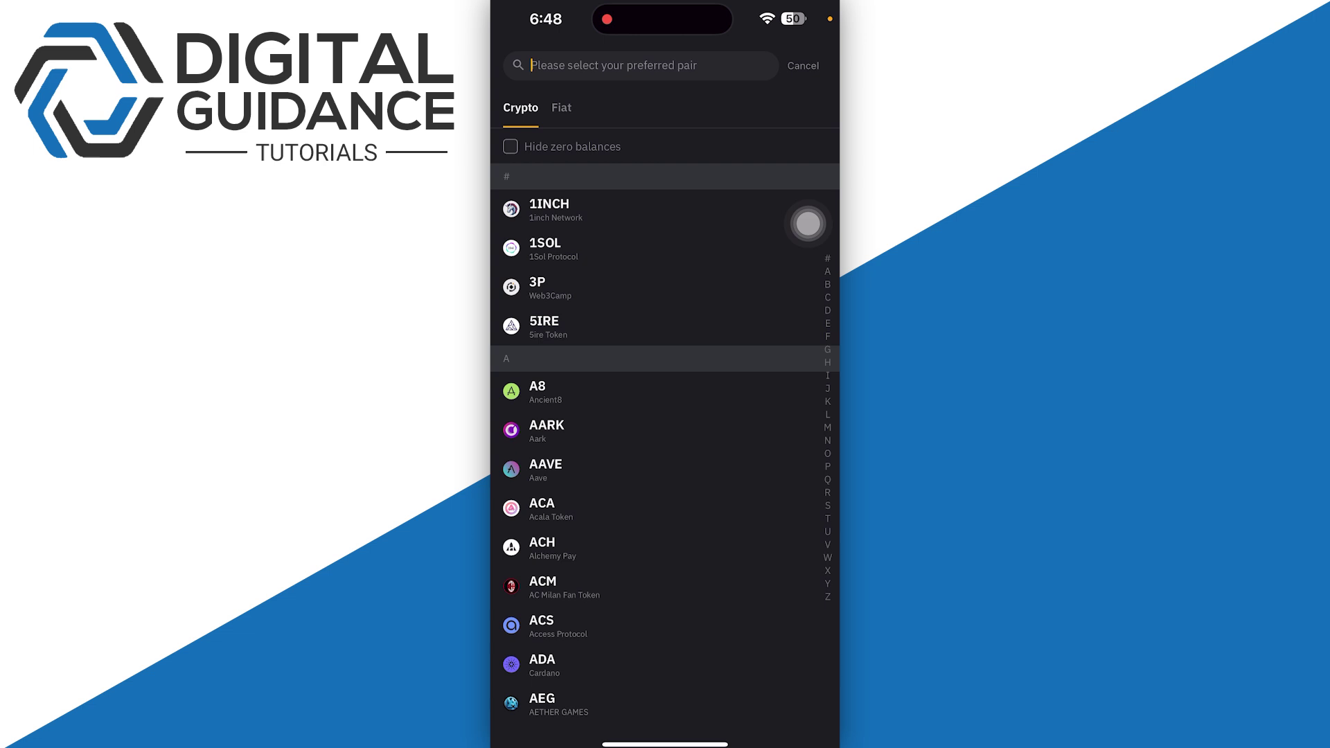
{"action": "type", "text": "usdt"}
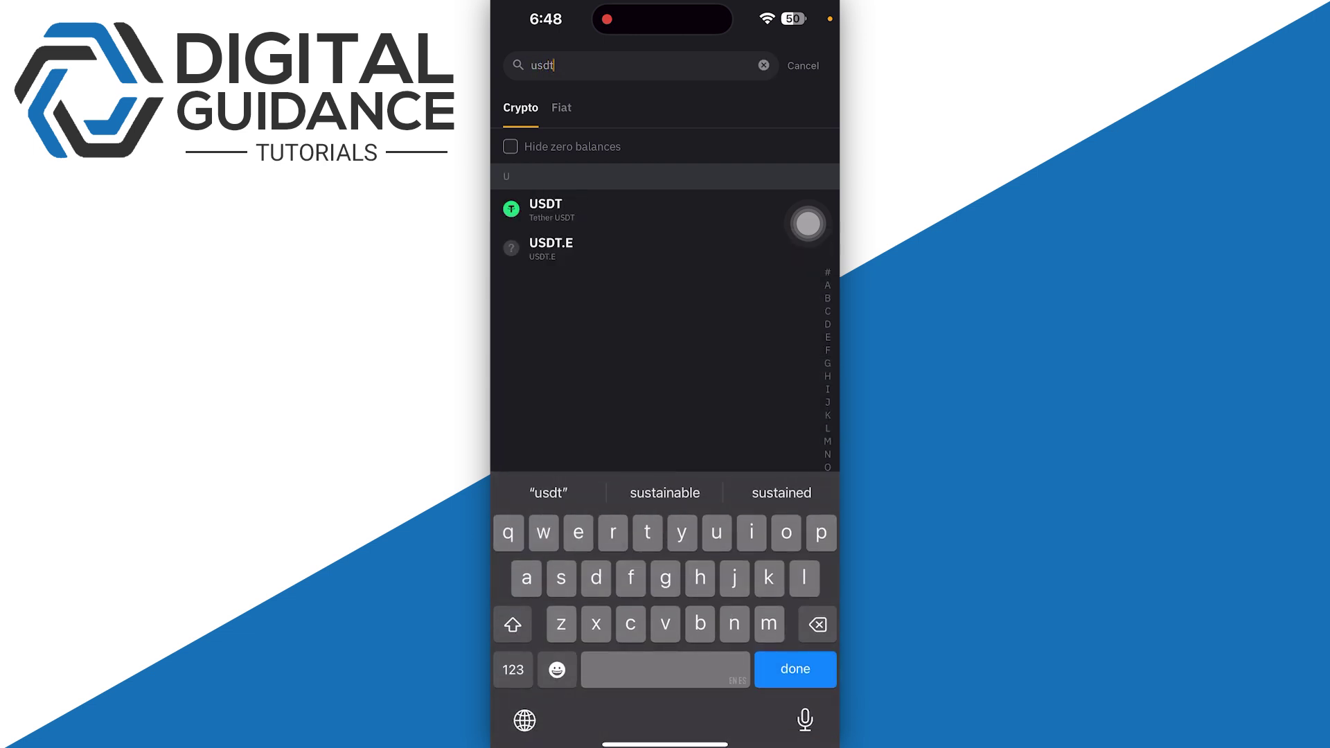
{"action": "left_click", "coordinate": [665, 209]}
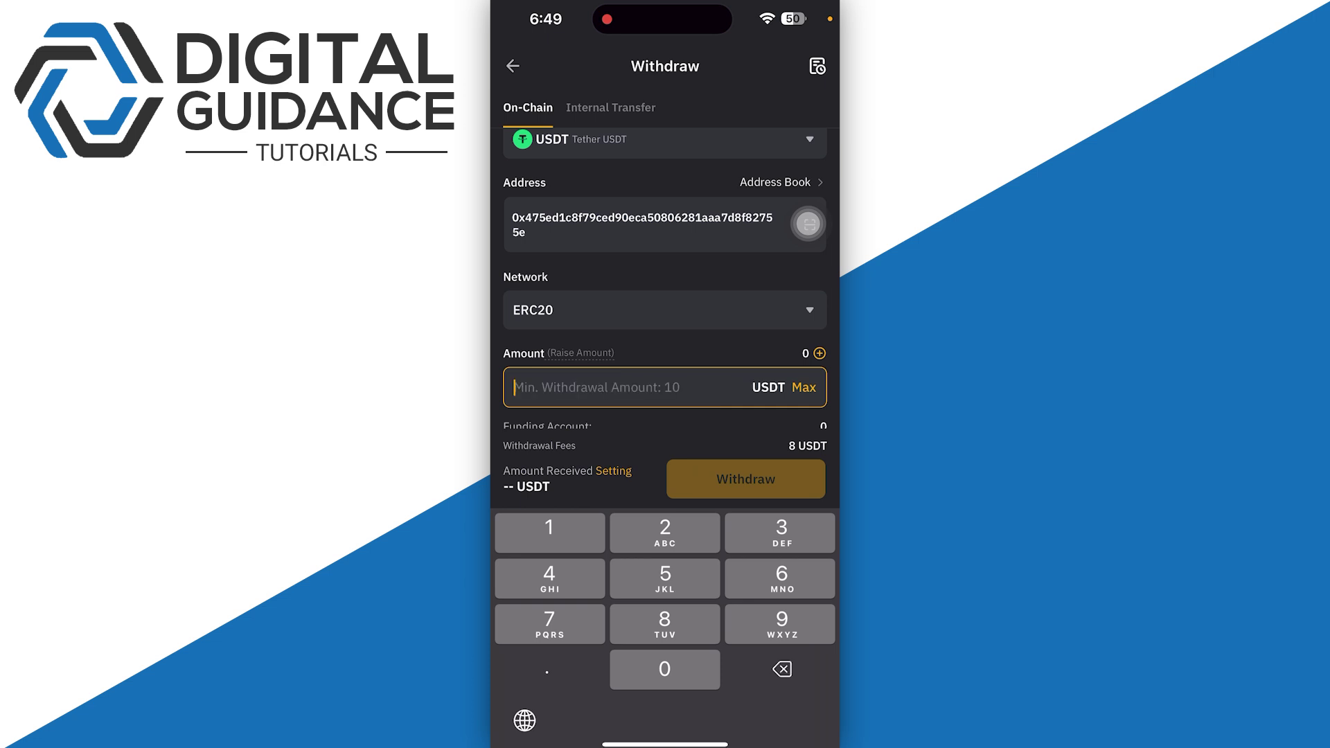
{"action": "type", "text": "2"}
{"action": "scroll", "coordinate": [809, 224], "scroll_direction": "down", "scroll_amount": 5}
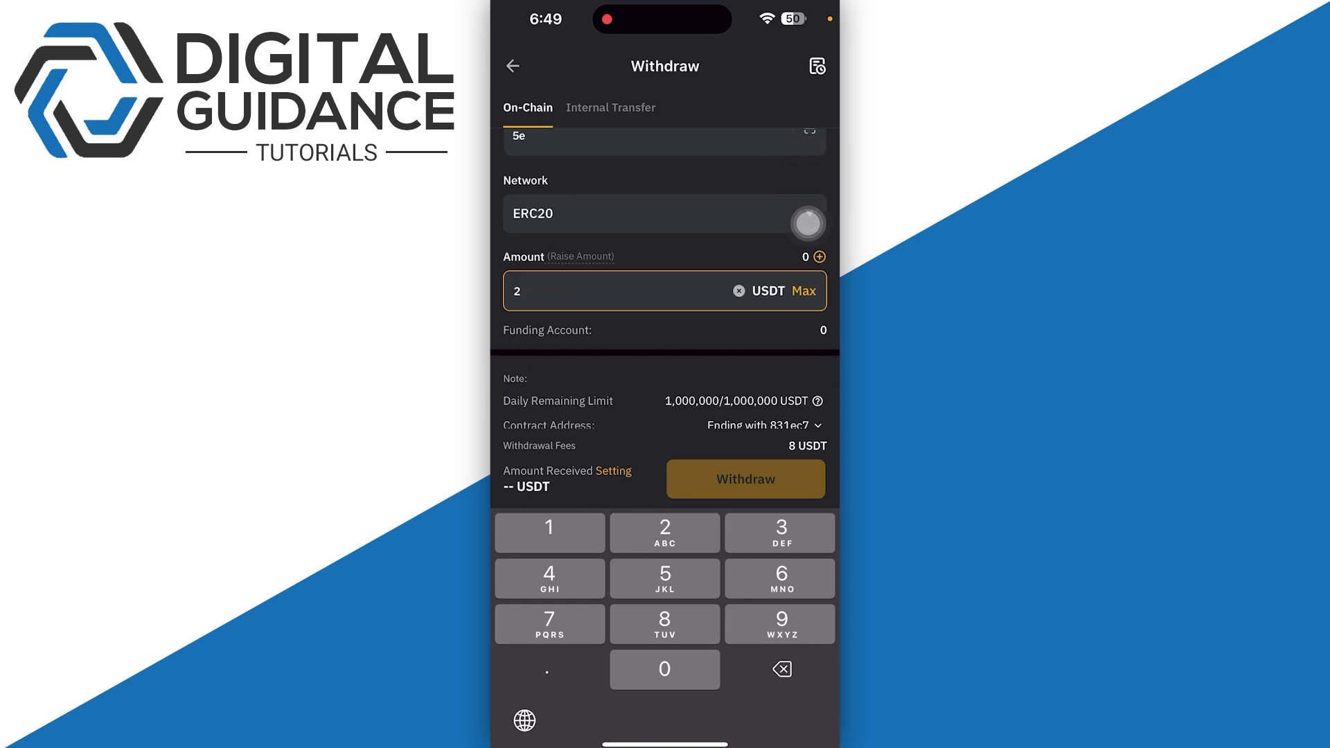